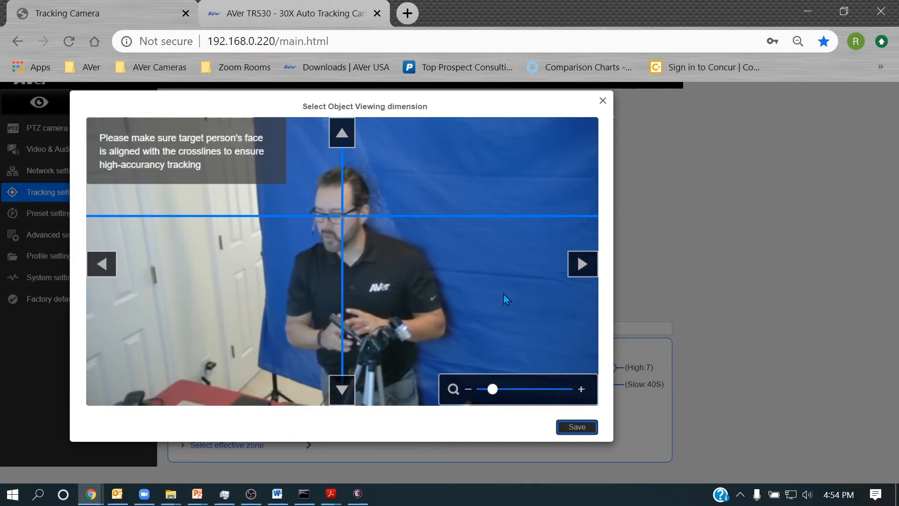
Save the object viewing dimension, and define and save a Wide Area priority zone framing the presenter and the edge of the backdrop
{"action": "left_click", "coordinate": [576, 427]}
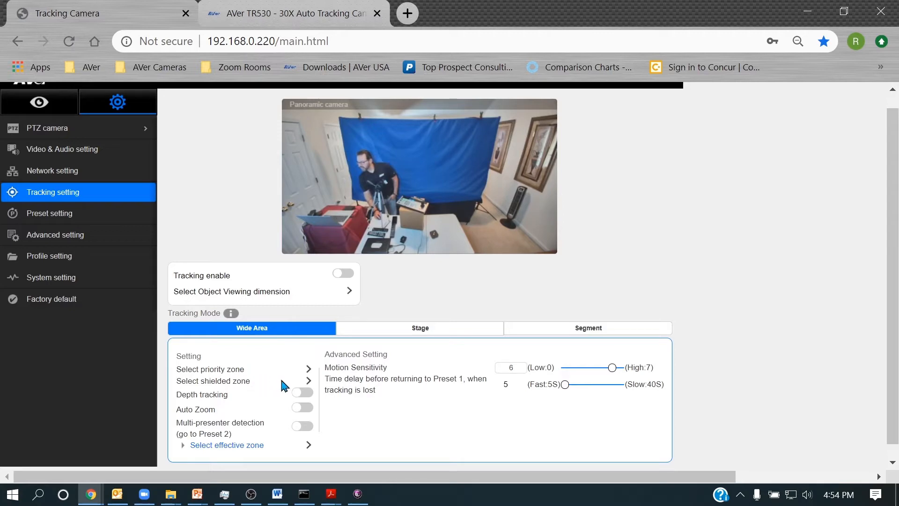
{"action": "left_click", "coordinate": [309, 370]}
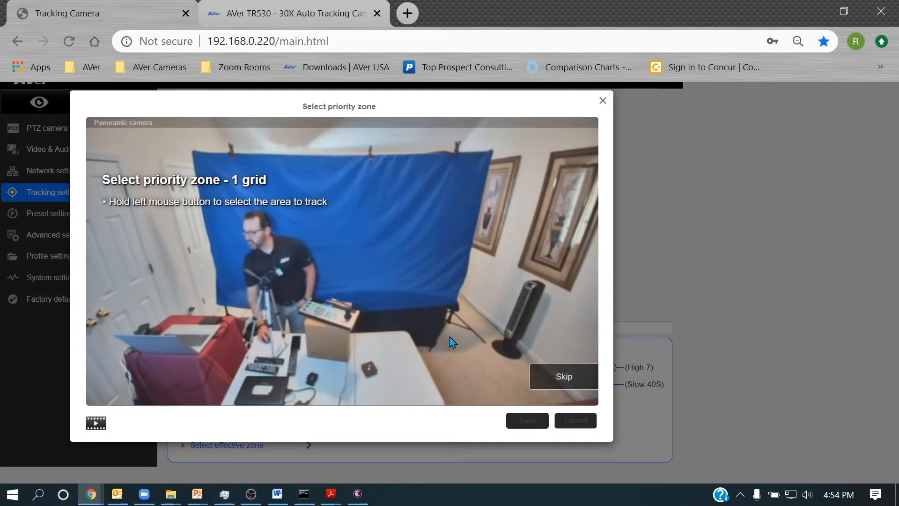
{"action": "left_click", "coordinate": [537, 372]}
{"action": "left_click", "coordinate": [542, 359]}
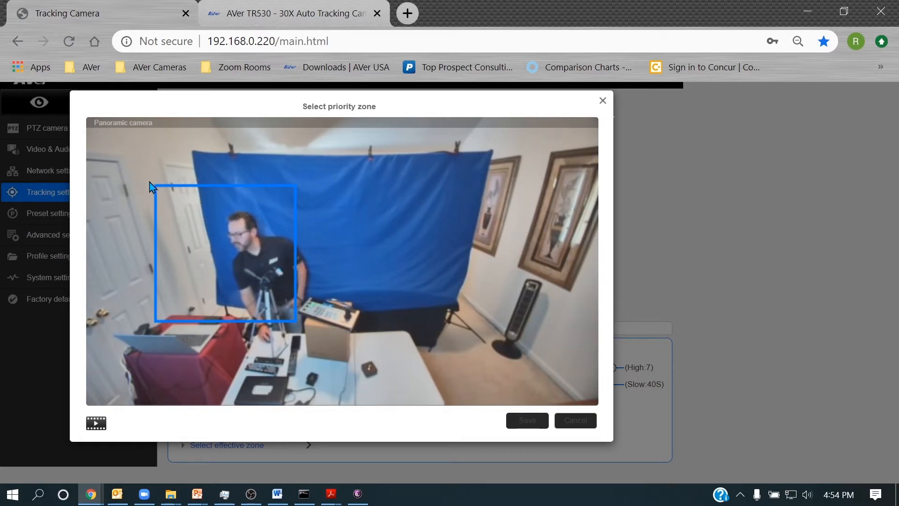
{"action": "left_click_drag", "start_coordinate": [149, 180], "coordinate": [309, 341]}
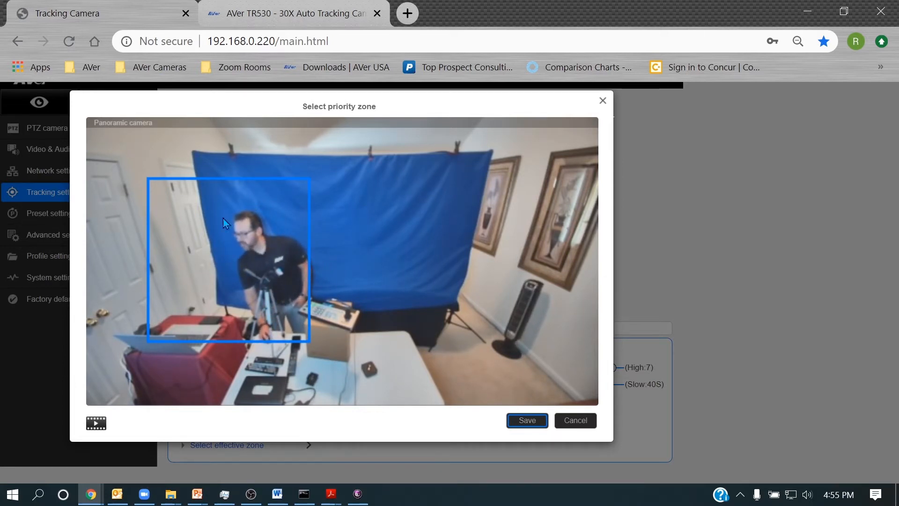
{"action": "mouse_move", "coordinate": [154, 182]}
{"action": "left_mouse_down"}
{"action": "mouse_move", "coordinate": [183, 186]}
{"action": "mouse_move", "coordinate": [263, 318]}
{"action": "mouse_move", "coordinate": [280, 325]}
{"action": "left_mouse_up"}
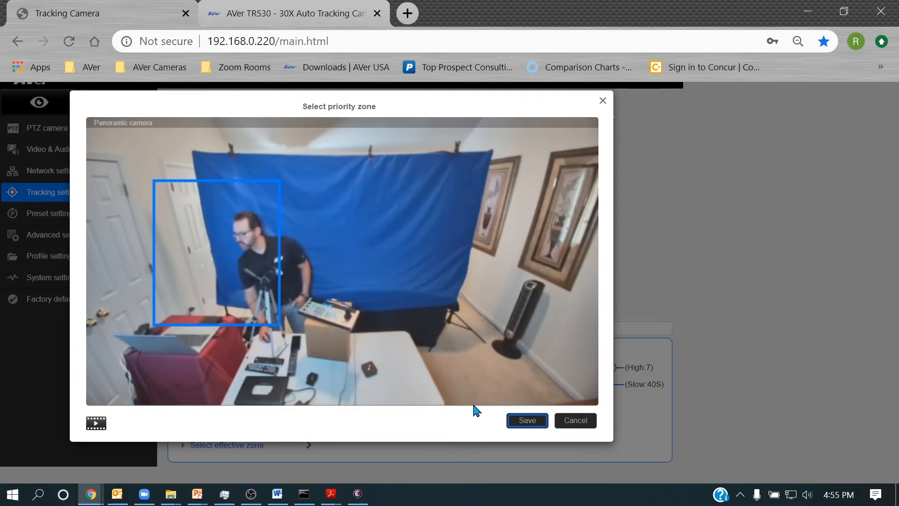
{"action": "left_click", "coordinate": [515, 421]}
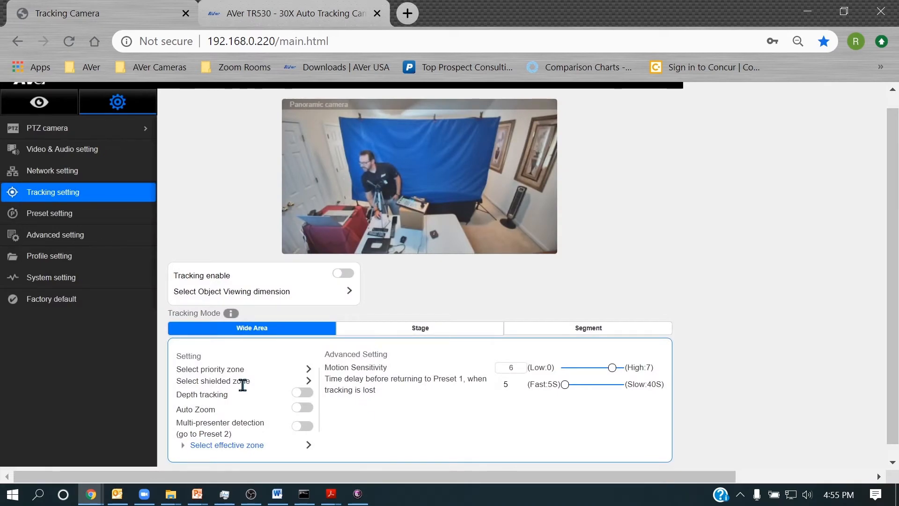
Add a shielded zone over the tower fan, remove the trial shield on the middle of the blue backdrop, and save the zones
{"action": "left_click", "coordinate": [309, 381]}
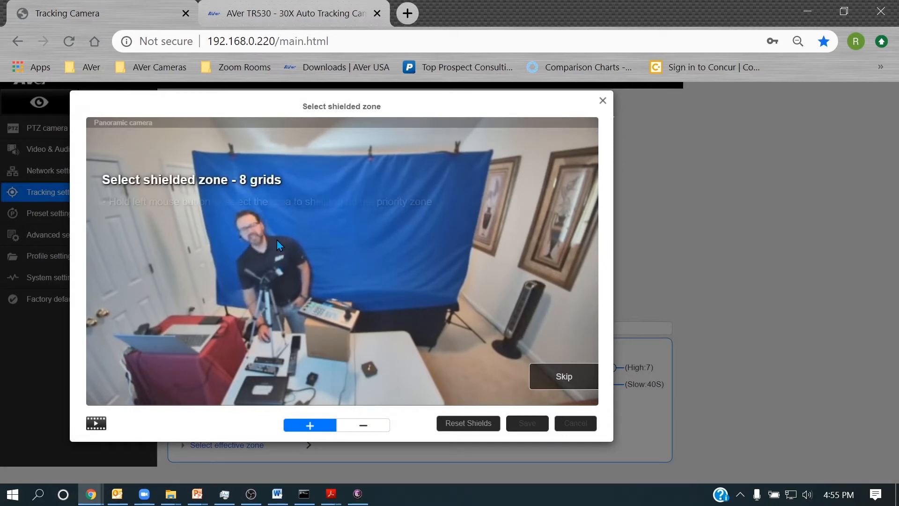
{"action": "left_click_drag", "start_coordinate": [211, 261], "coordinate": [481, 339]}
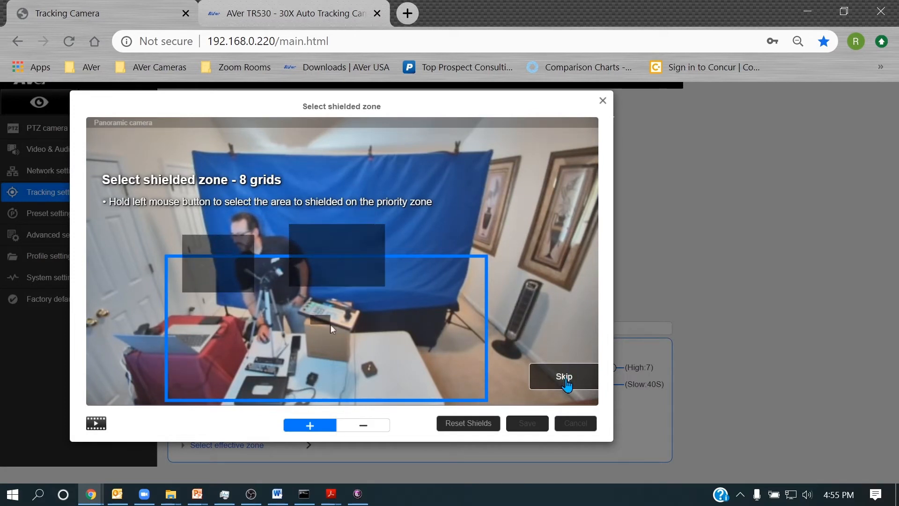
{"action": "left_click", "coordinate": [560, 356]}
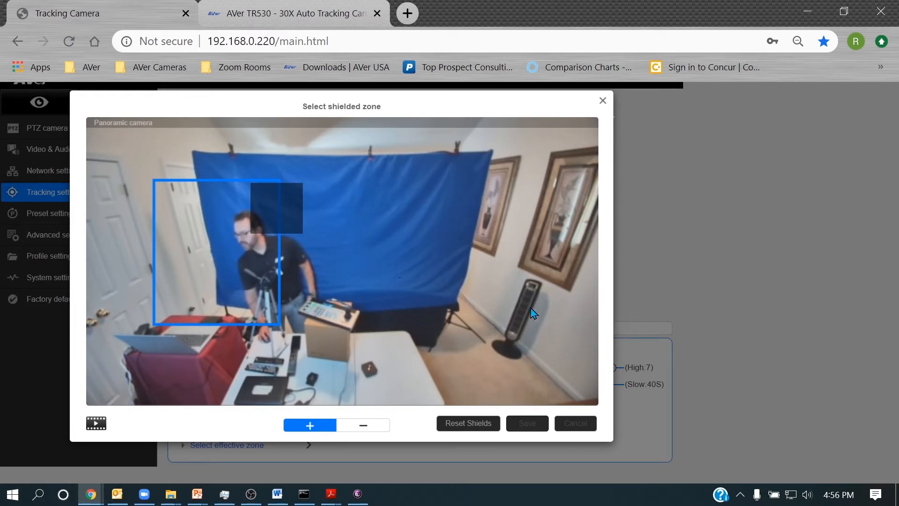
{"action": "left_click_drag", "start_coordinate": [493, 263], "coordinate": [549, 366]}
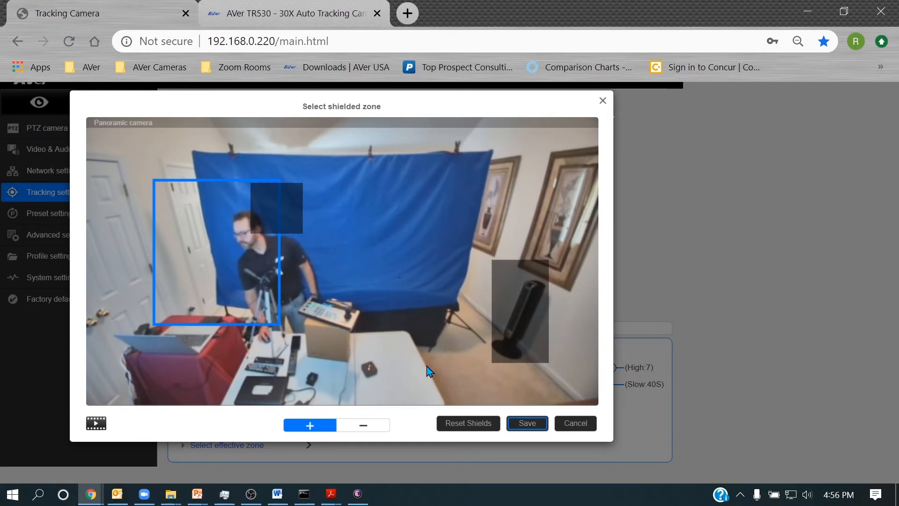
{"action": "left_click_drag", "start_coordinate": [358, 187], "coordinate": [431, 244]}
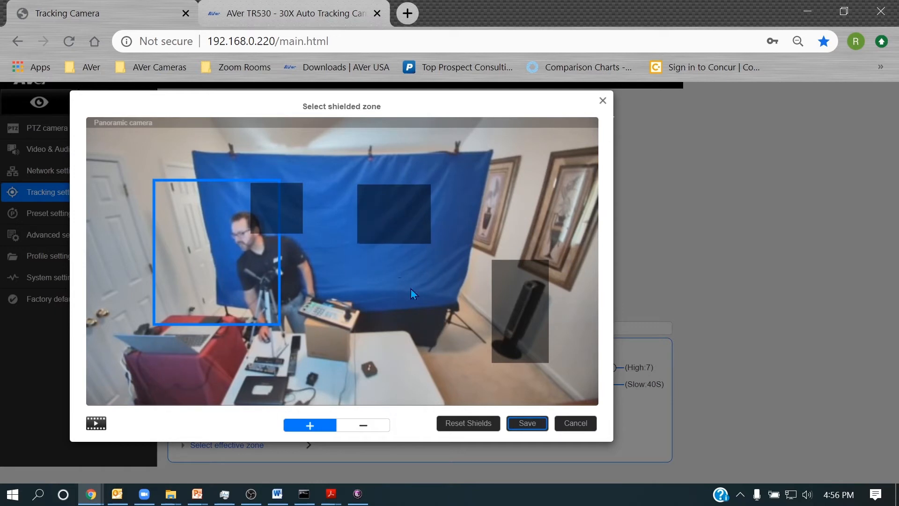
{"action": "left_click", "coordinate": [364, 426]}
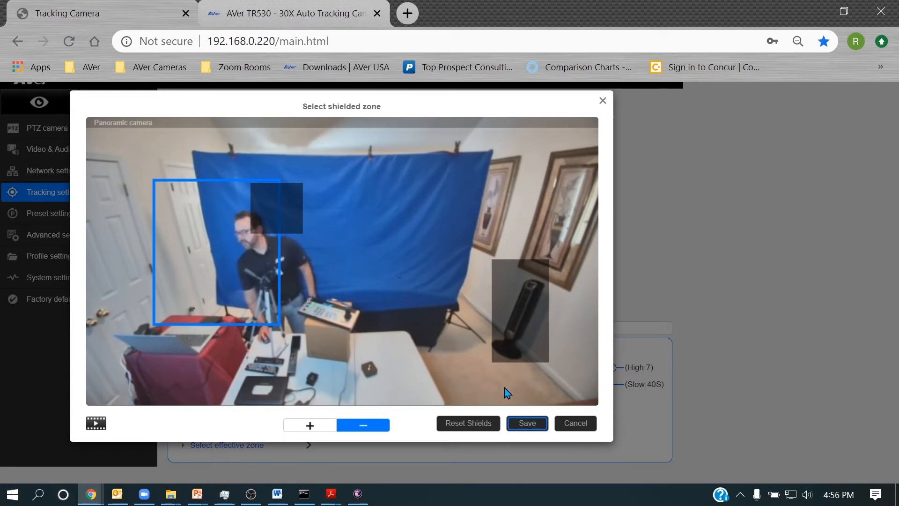
{"action": "left_click", "coordinate": [528, 424]}
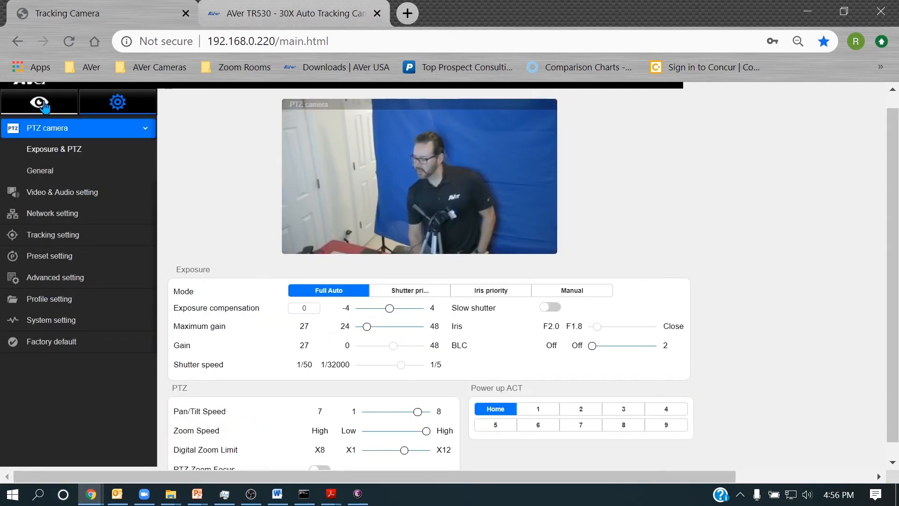
Turn on tracking in the live view and enable Depth tracking in the Wide Area settings
{"action": "left_click", "coordinate": [39, 102]}
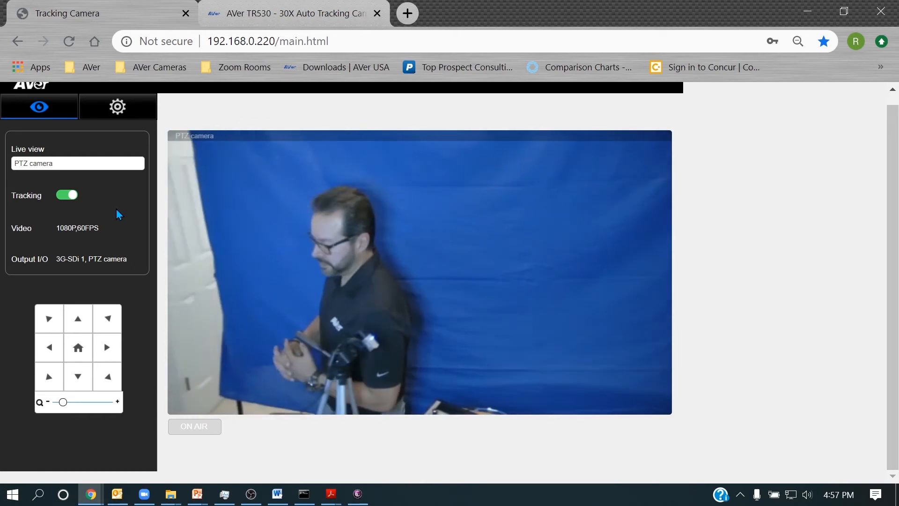
{"action": "left_click", "coordinate": [117, 107]}
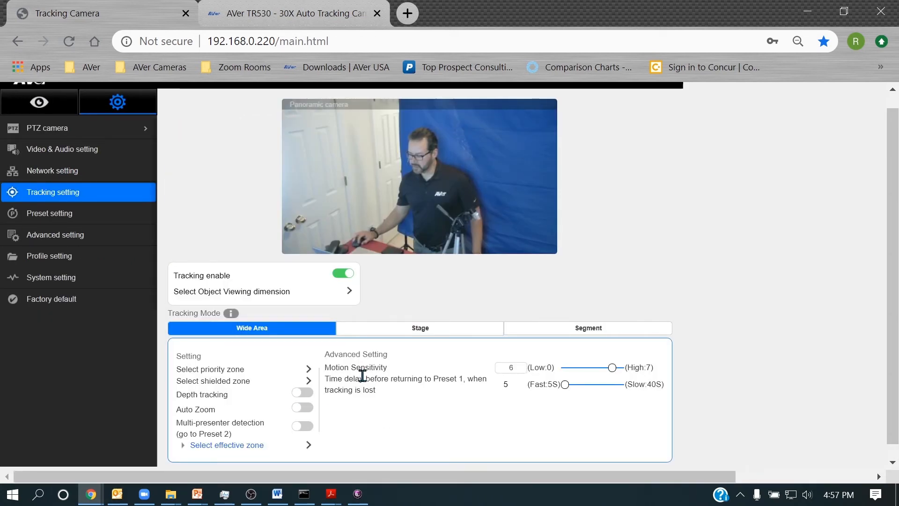
{"action": "left_click", "coordinate": [298, 394]}
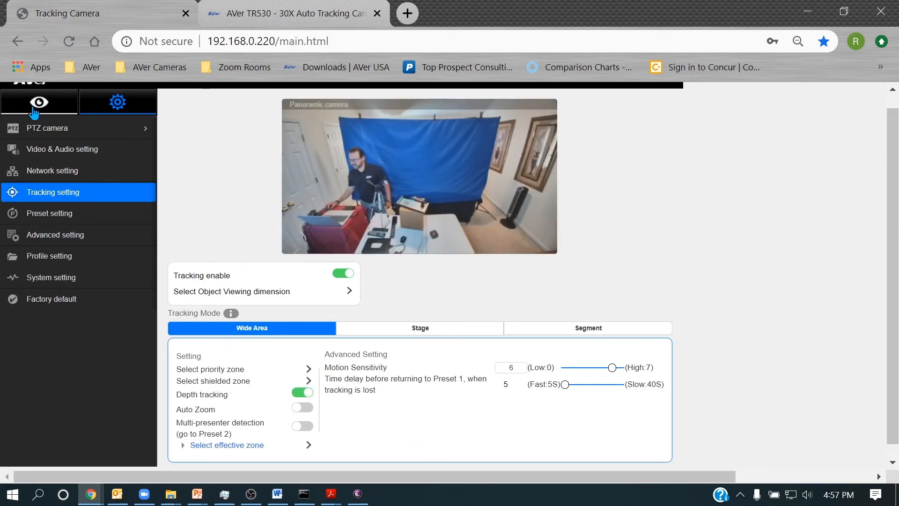
Show the PTZ camera in the live view to watch how depth tracking follows the presenter
{"action": "left_click", "coordinate": [34, 111]}
{"action": "left_click", "coordinate": [63, 171]}
{"action": "left_click", "coordinate": [66, 176]}
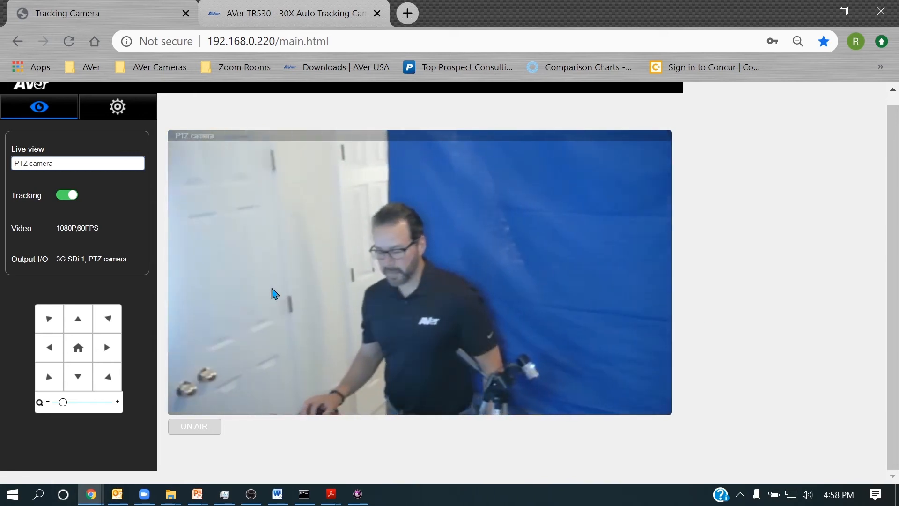
Enable Auto Zoom in the Wide Area tracking settings and show the PTZ camera in the live view
{"action": "left_click", "coordinate": [117, 107]}
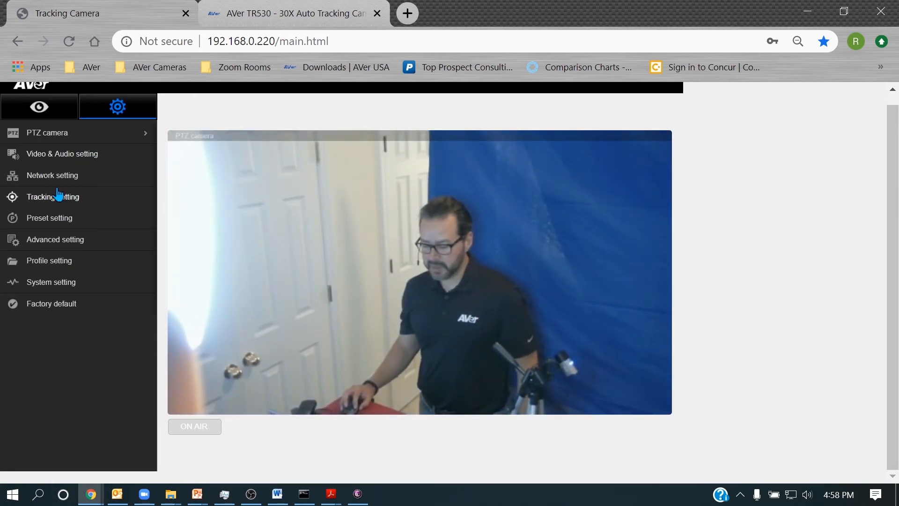
{"action": "left_click", "coordinate": [136, 197]}
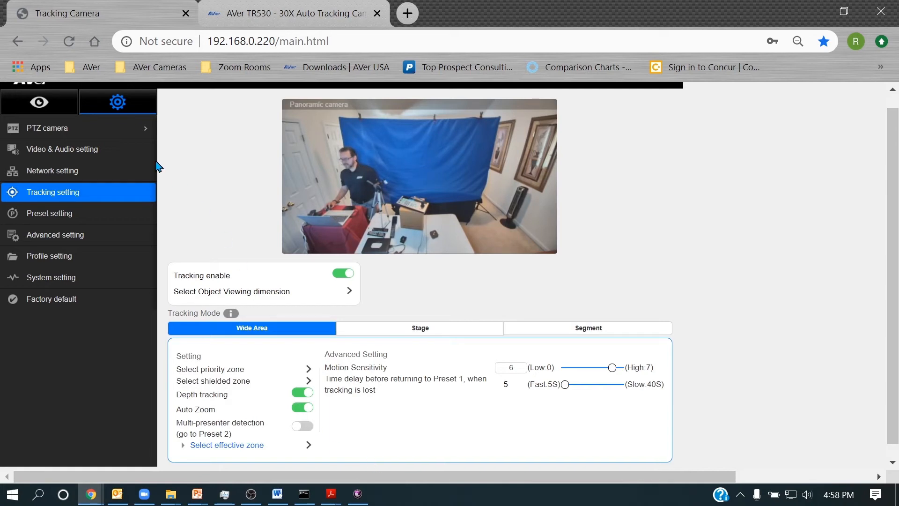
{"action": "left_click", "coordinate": [54, 104]}
{"action": "left_click", "coordinate": [82, 164]}
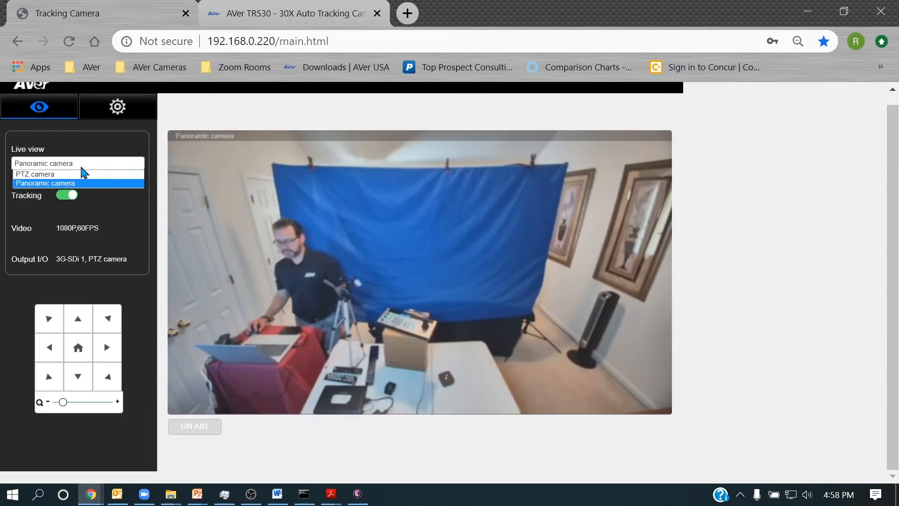
{"action": "left_click", "coordinate": [86, 174]}
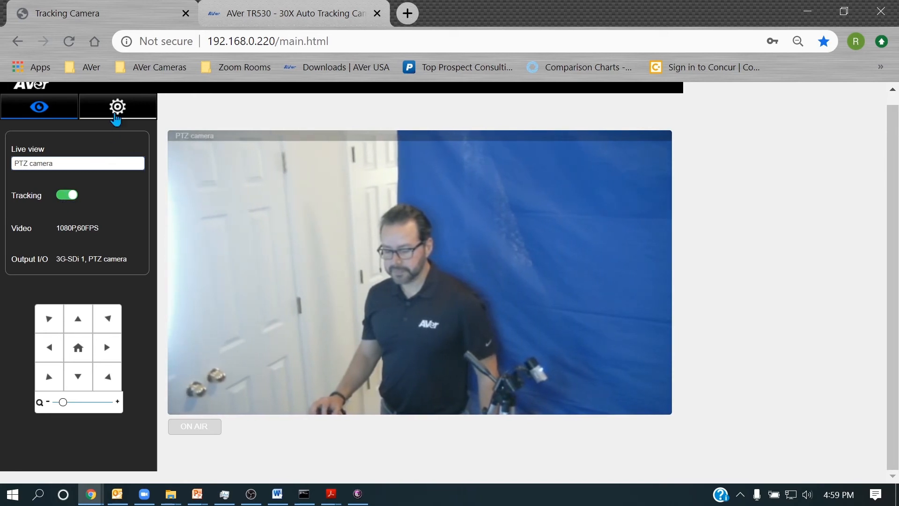
Disable tracking, turn off Auto Zoom and Depth tracking, and enable Multi-presenter detection for Wide Area mode
{"action": "left_click", "coordinate": [117, 107]}
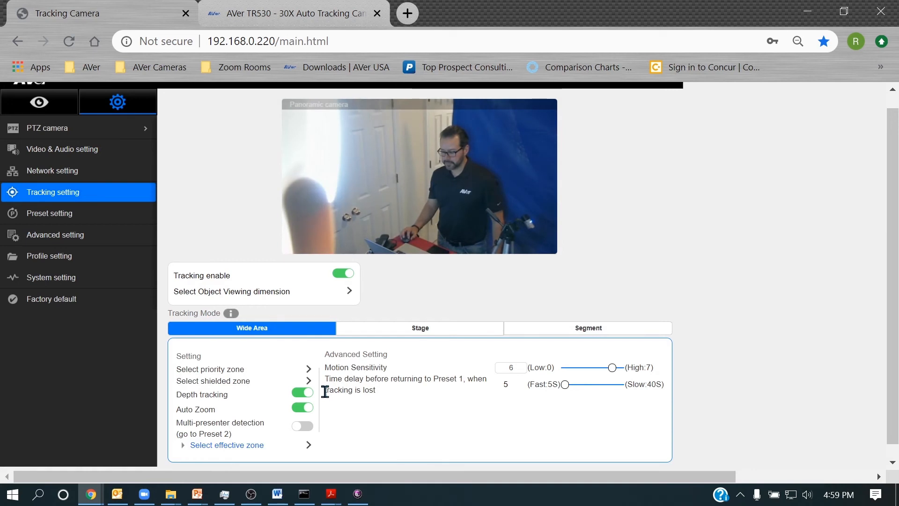
{"action": "left_click", "coordinate": [349, 281]}
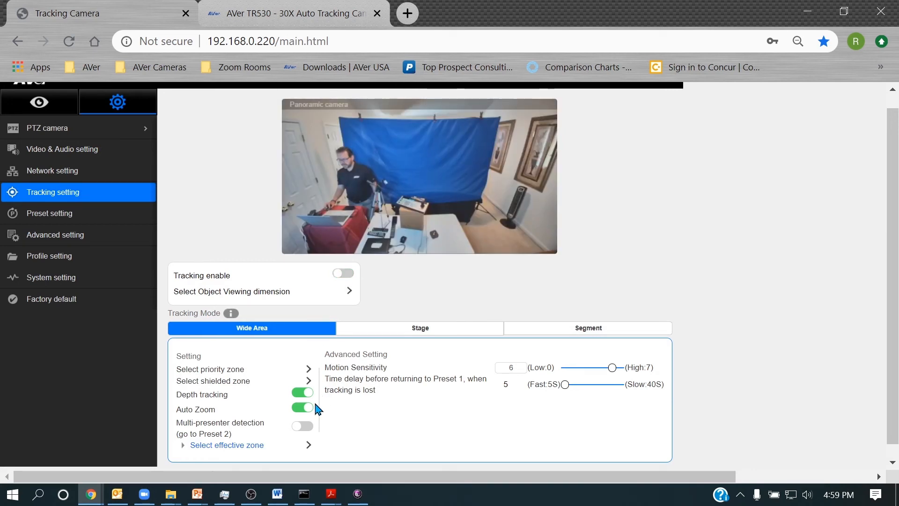
{"action": "left_click", "coordinate": [308, 407]}
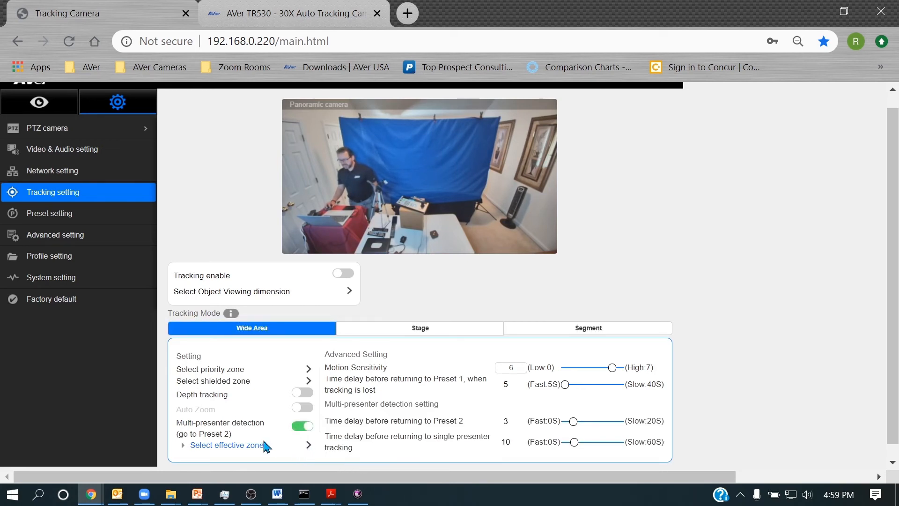
Define the multi-presenter effective zone around the presenter and the laptop table, and save it
{"action": "left_click", "coordinate": [308, 445]}
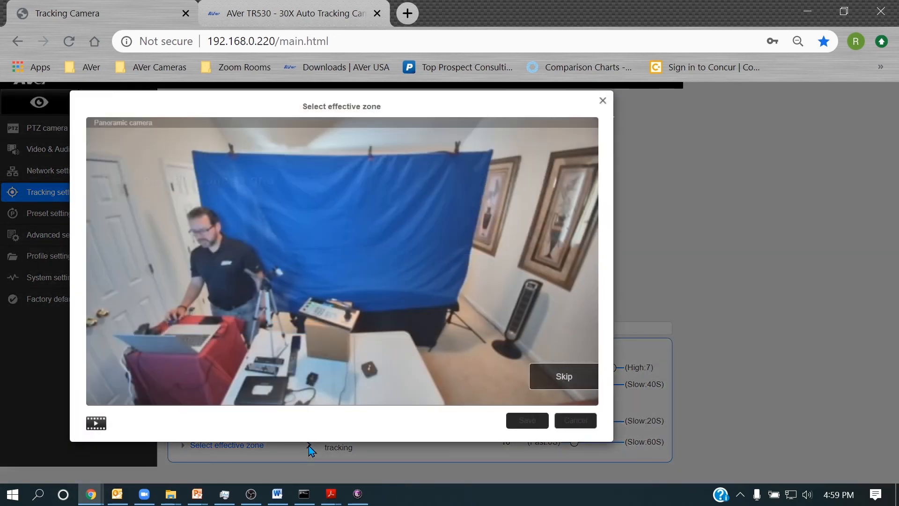
{"action": "left_click", "coordinate": [566, 380]}
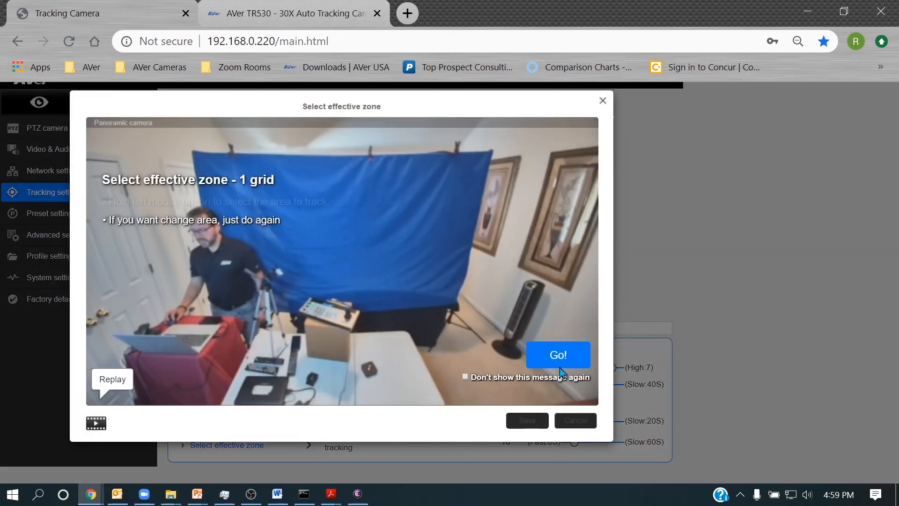
{"action": "left_click", "coordinate": [558, 354]}
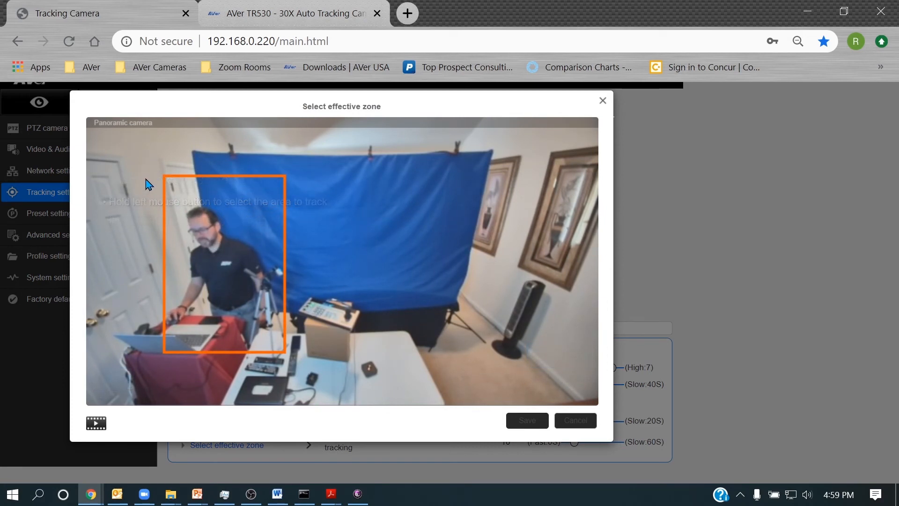
{"action": "left_click_drag", "start_coordinate": [143, 177], "coordinate": [284, 338]}
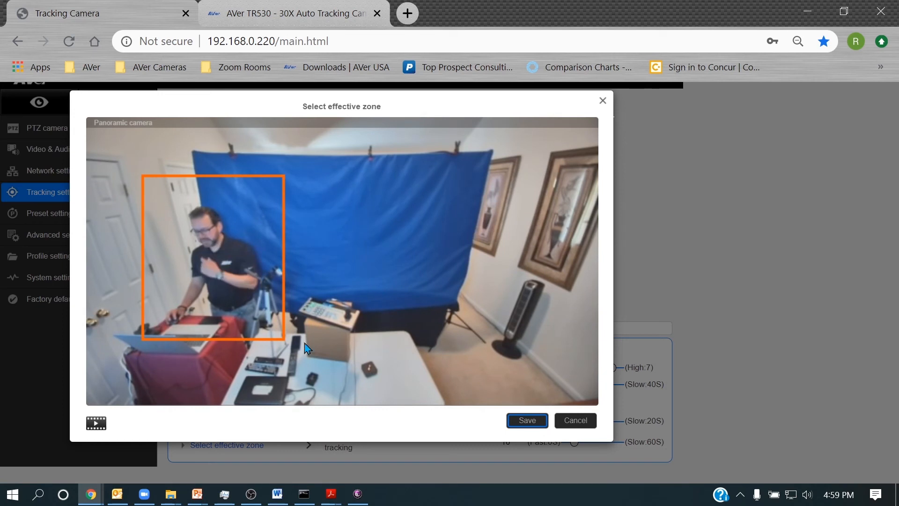
{"action": "left_click", "coordinate": [534, 423]}
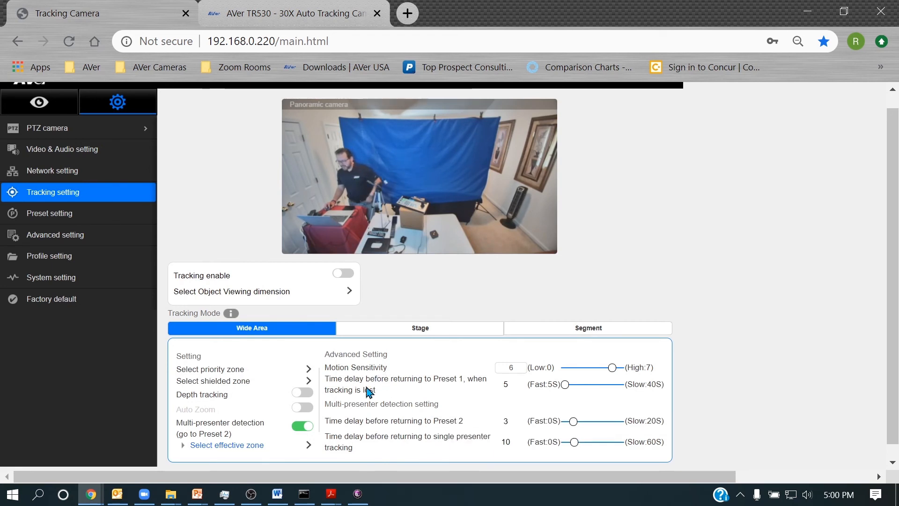
Toggle Multi-presenter detection off and on to compare its delay settings, and leave it off
{"action": "left_click", "coordinate": [303, 425]}
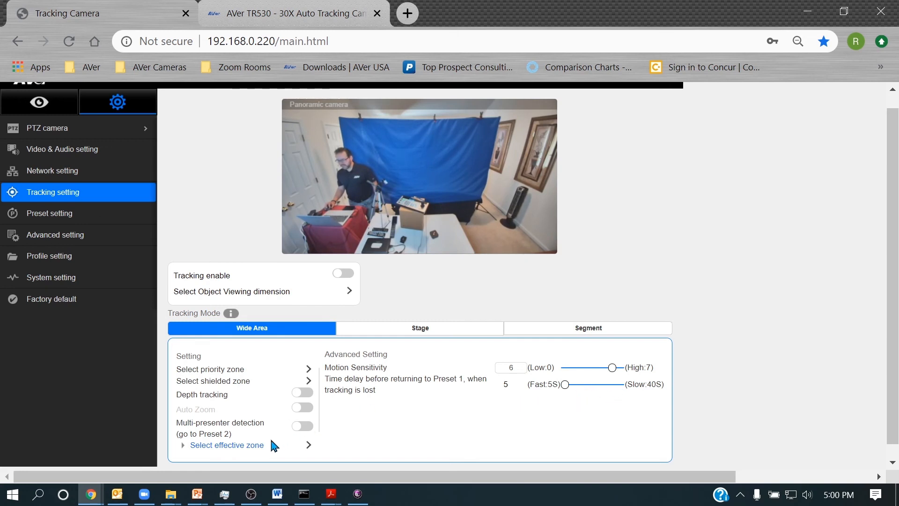
{"action": "left_click", "coordinate": [302, 426]}
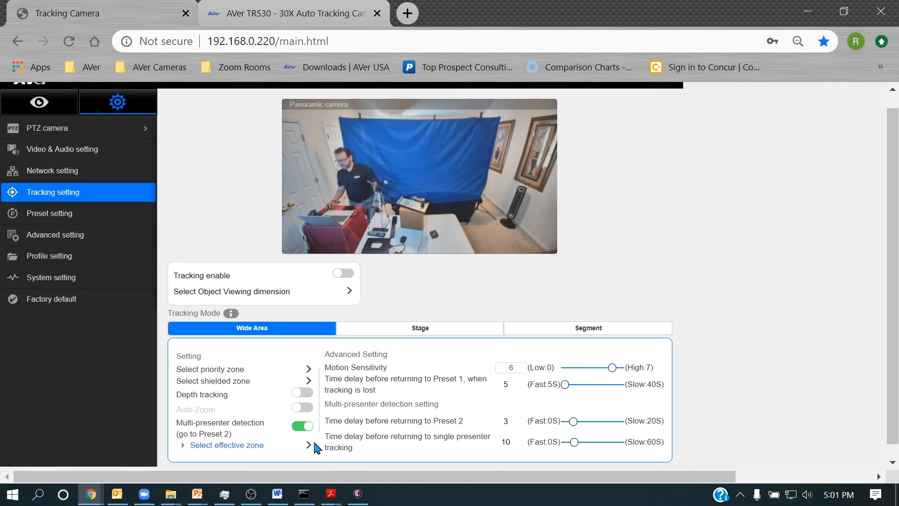
{"action": "left_click", "coordinate": [304, 427]}
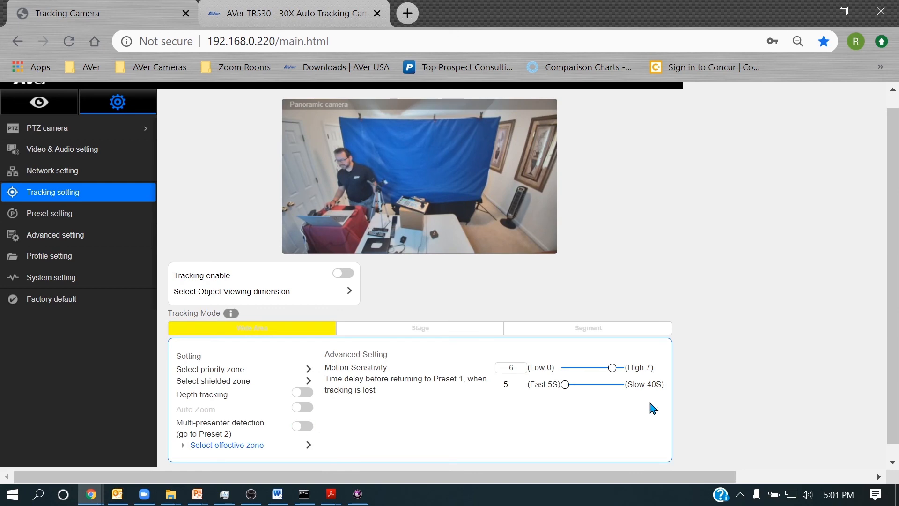